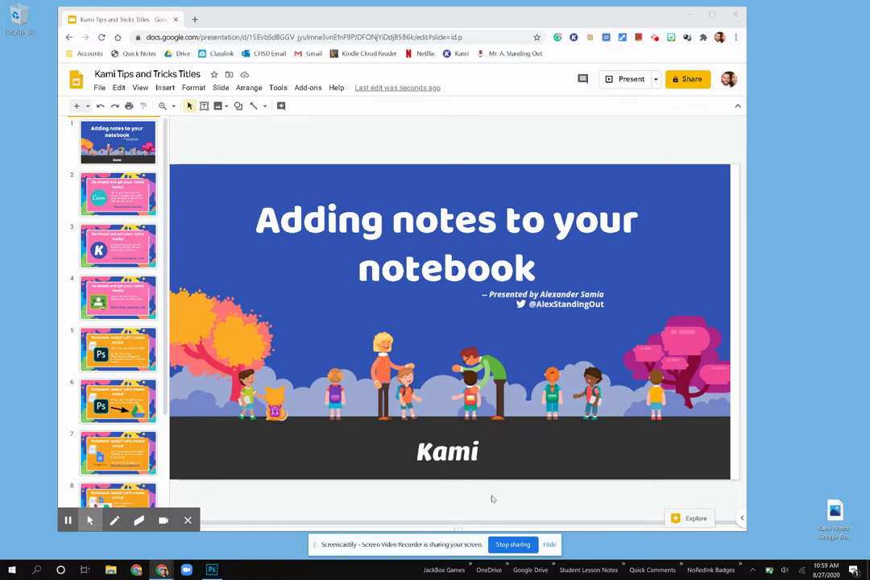
- Go to slide 5, 'Notebook ready? Let's create notes!', about creating notes in Photoshop
click(135, 367)
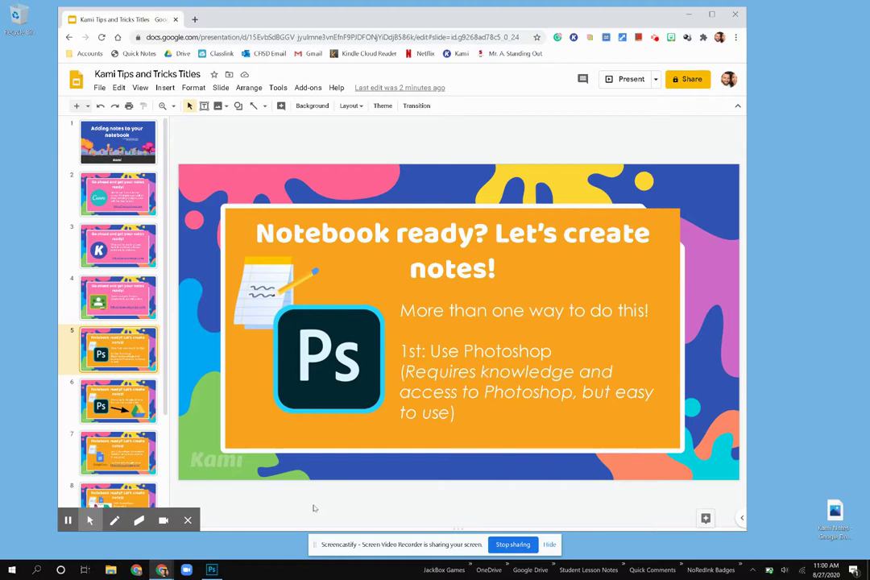
- Bring Photoshop with the Student Notes Example document in front of the presentation
click(212, 570)
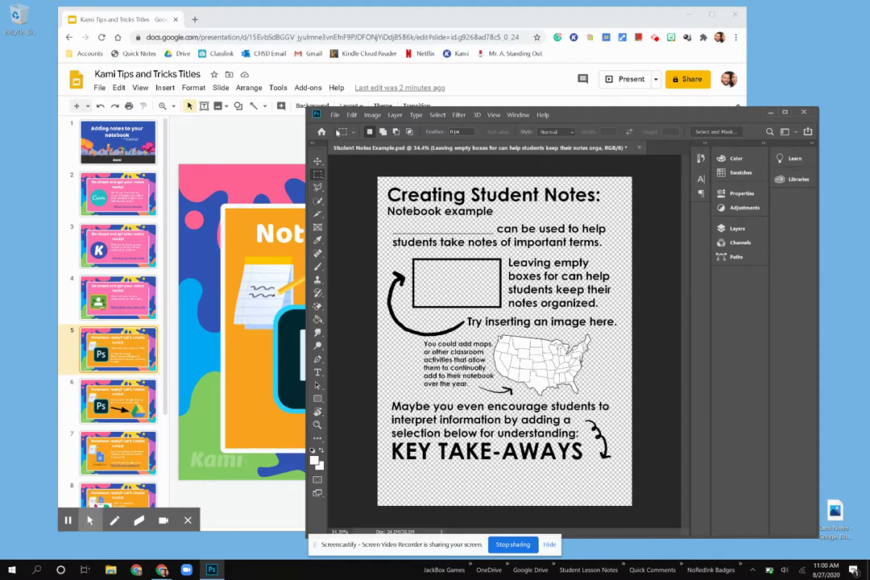
- Save the notes page as PNG 'Student Notes Example' in the Notes folder, replacing the old copy
click(334, 114)
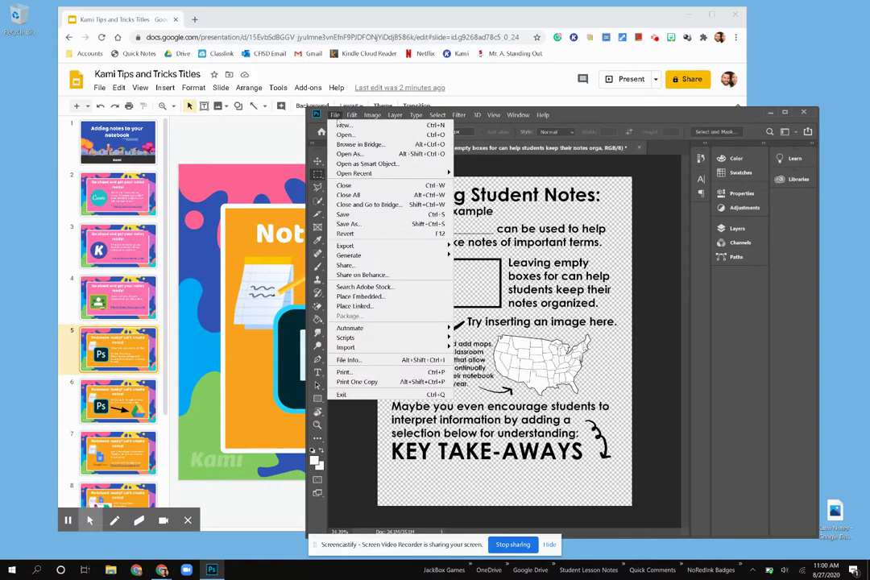
click(370, 218)
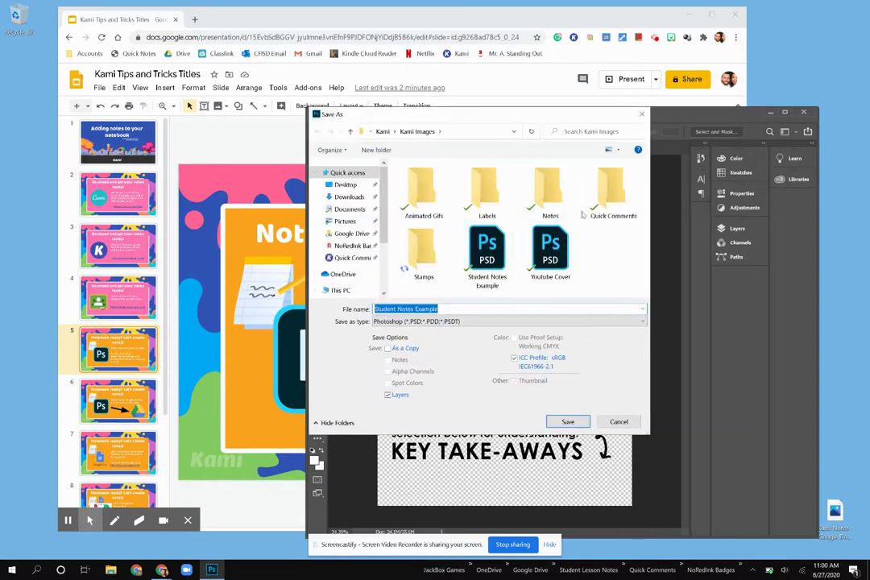
double_click(554, 206)
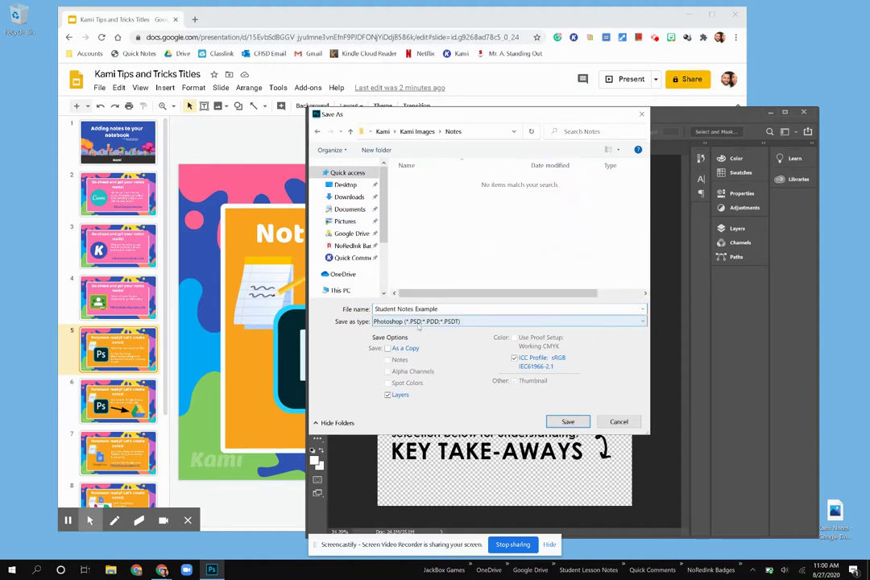
click(419, 322)
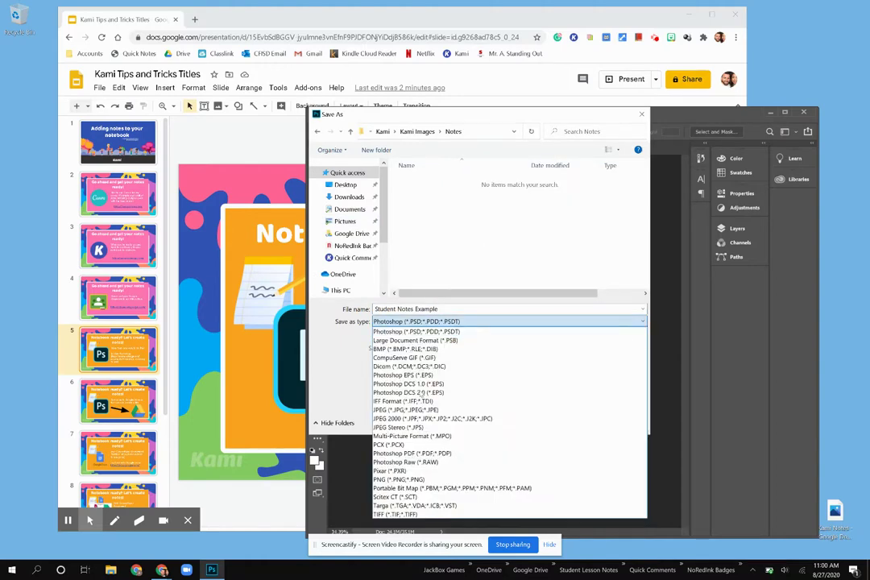
click(435, 479)
click(440, 181)
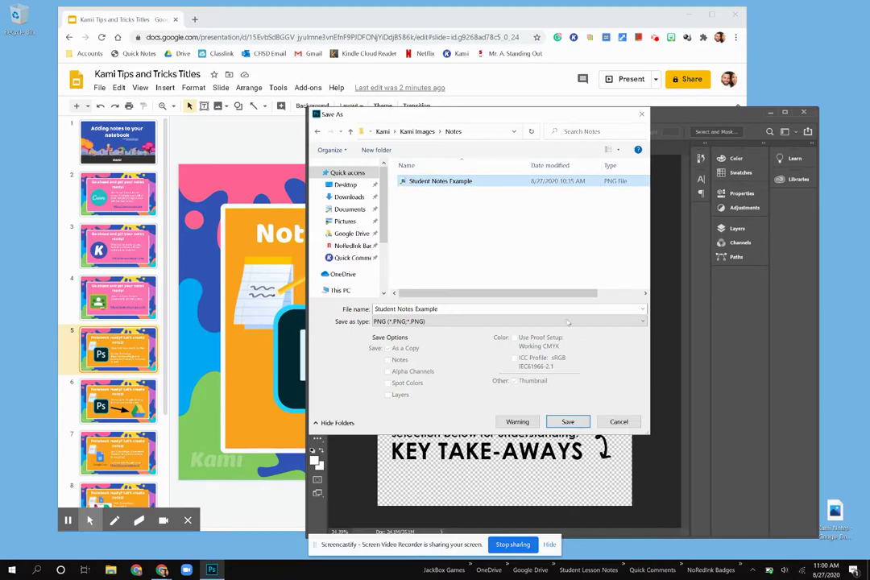
click(567, 422)
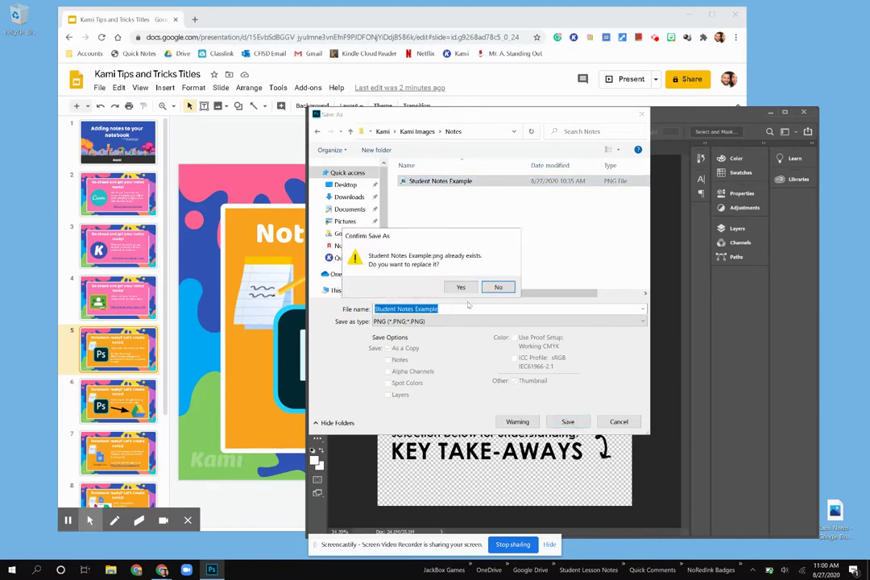
click(455, 286)
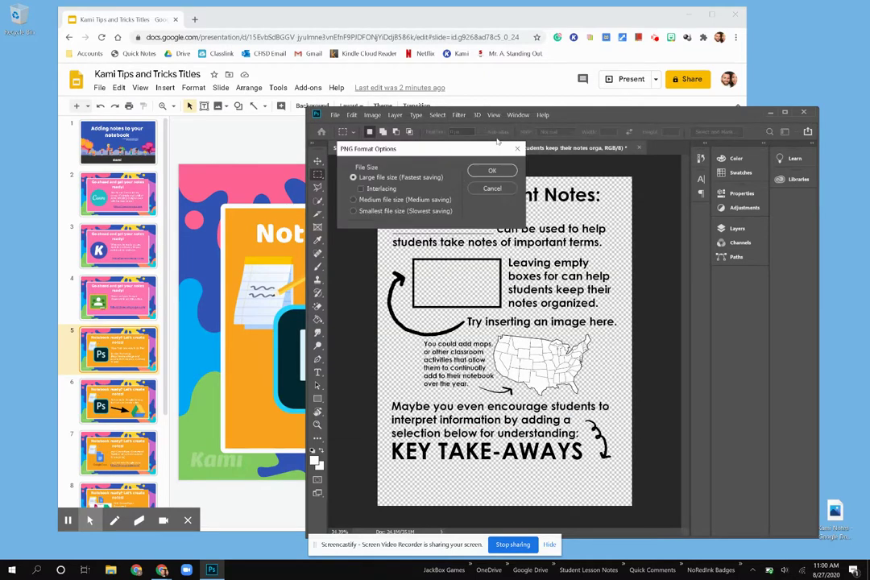
click(491, 168)
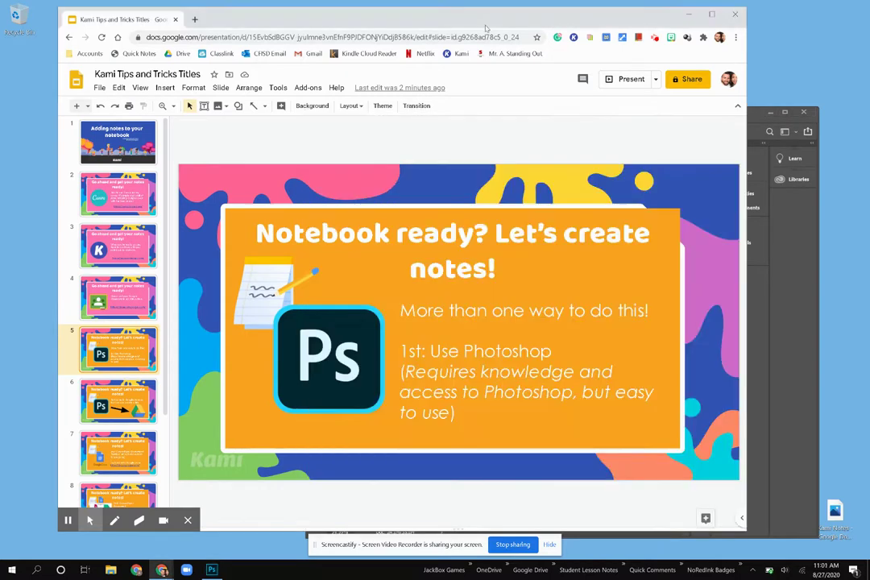
click(161, 570)
- Open the empty Kami Notes Drive folder from the Google Drive logo link on slide 6
click(119, 401)
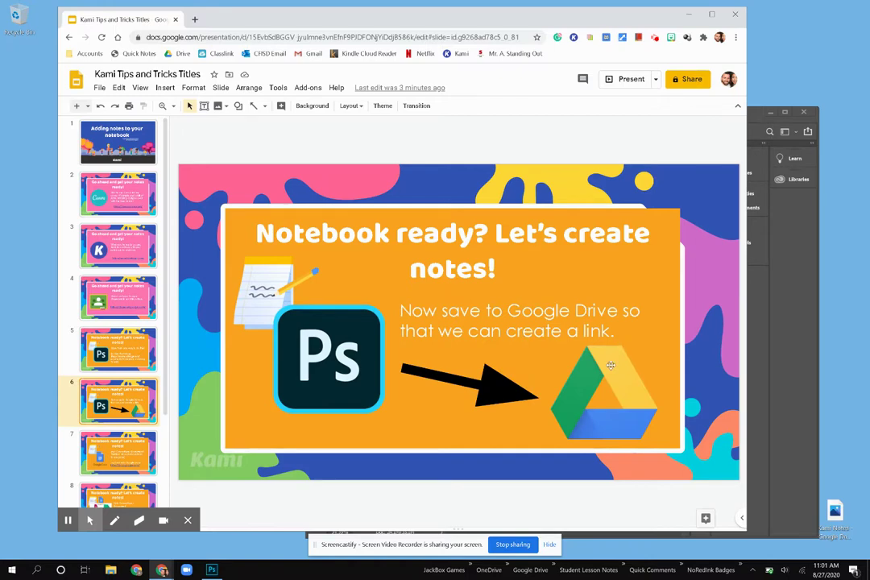
click(610, 364)
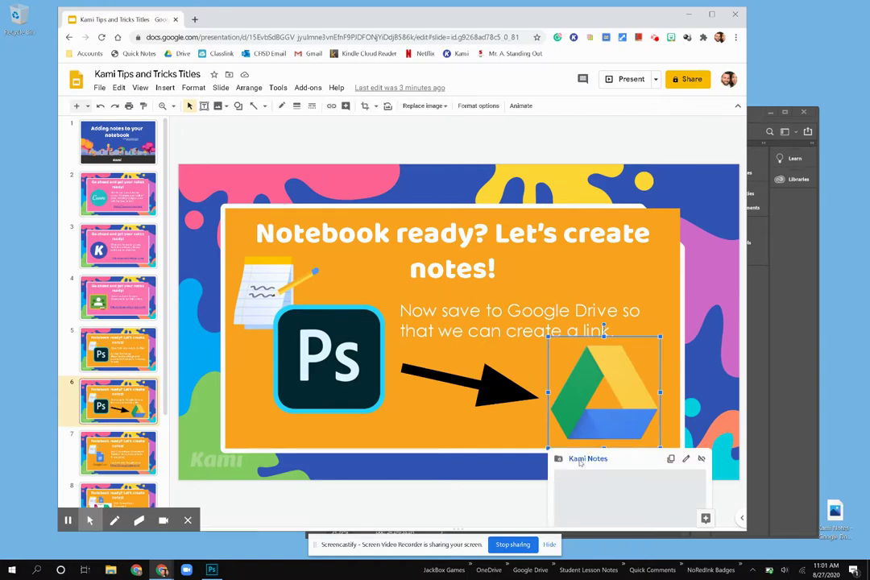
click(490, 392)
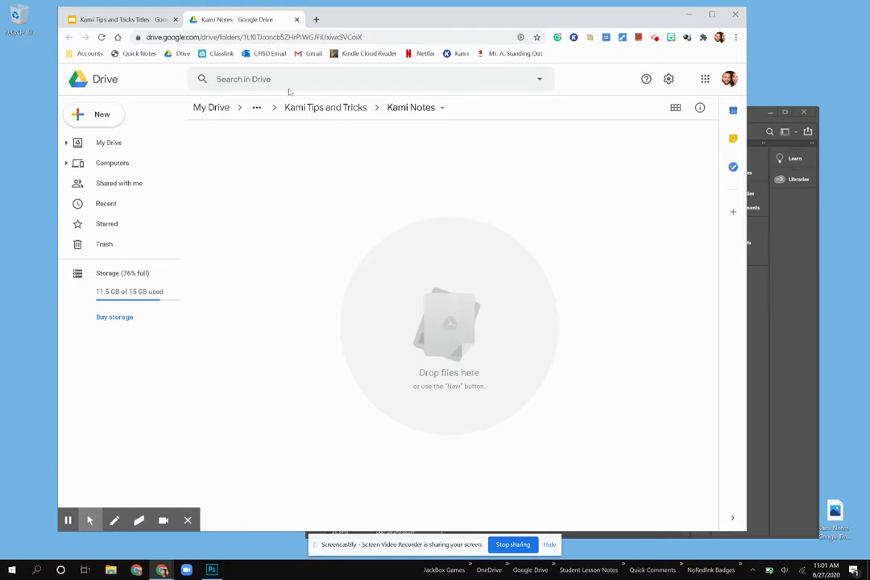
- Upload Student Notes Example.png from Personal Documents > Kami > Kami Images > Notes into Kami Notes
right_click(299, 186)
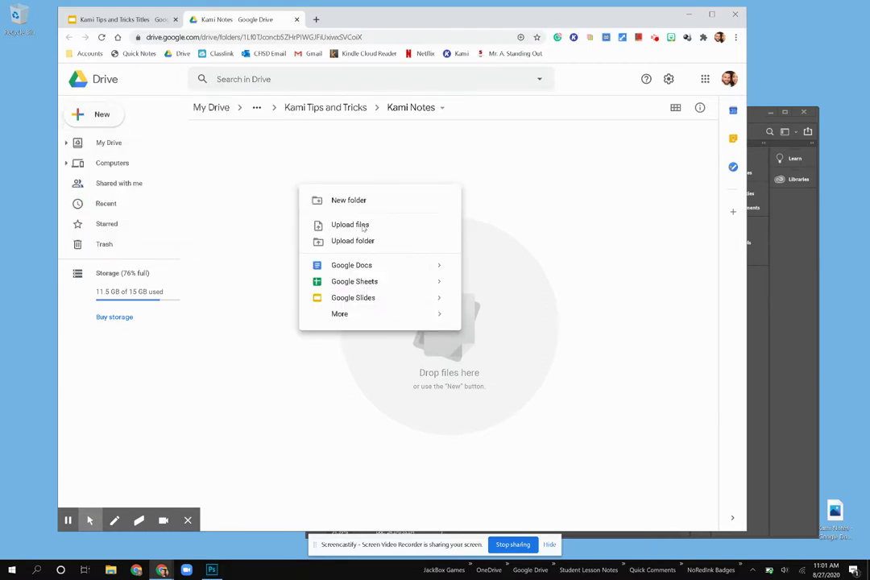
click(361, 226)
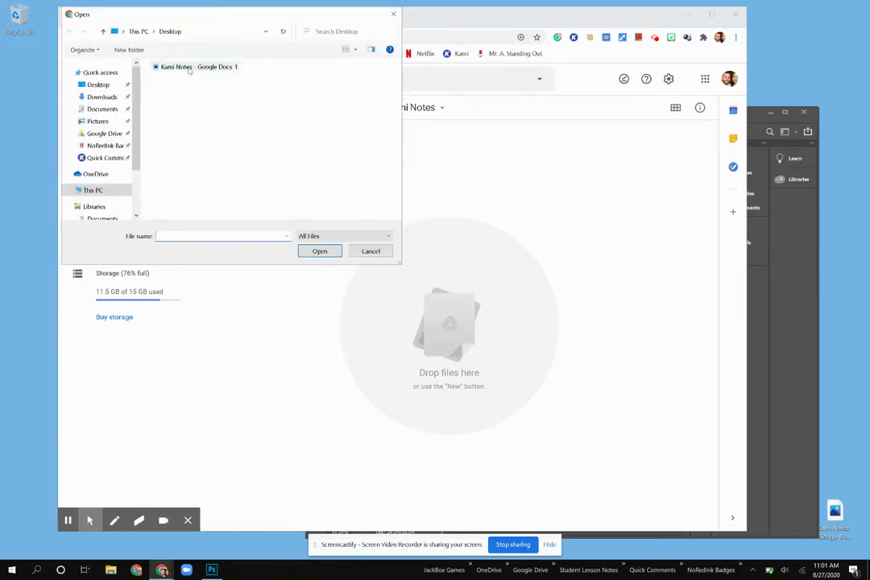
click(104, 133)
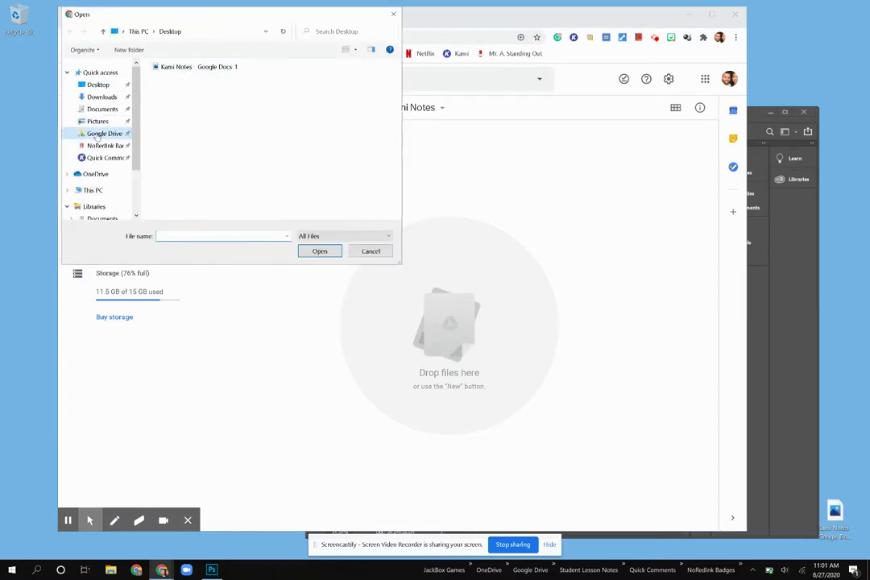
double_click(176, 123)
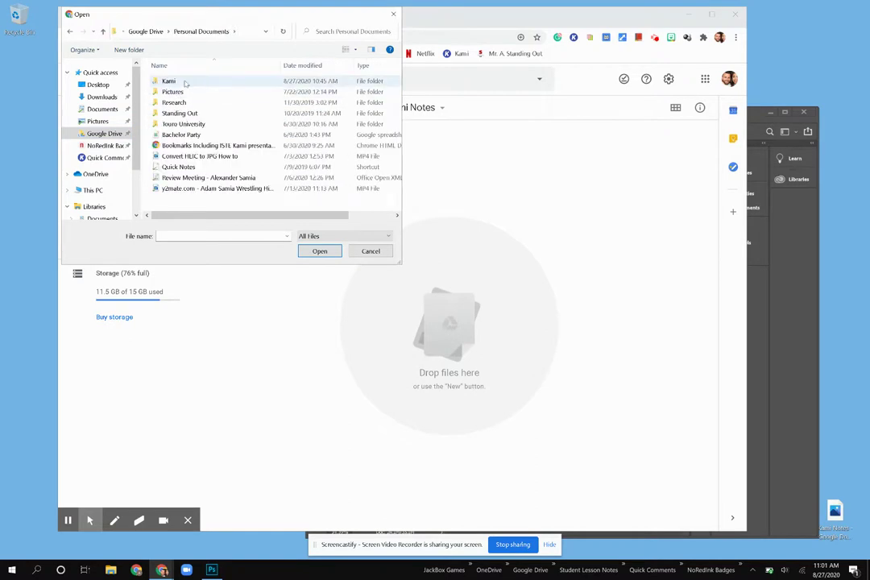
double_click(181, 80)
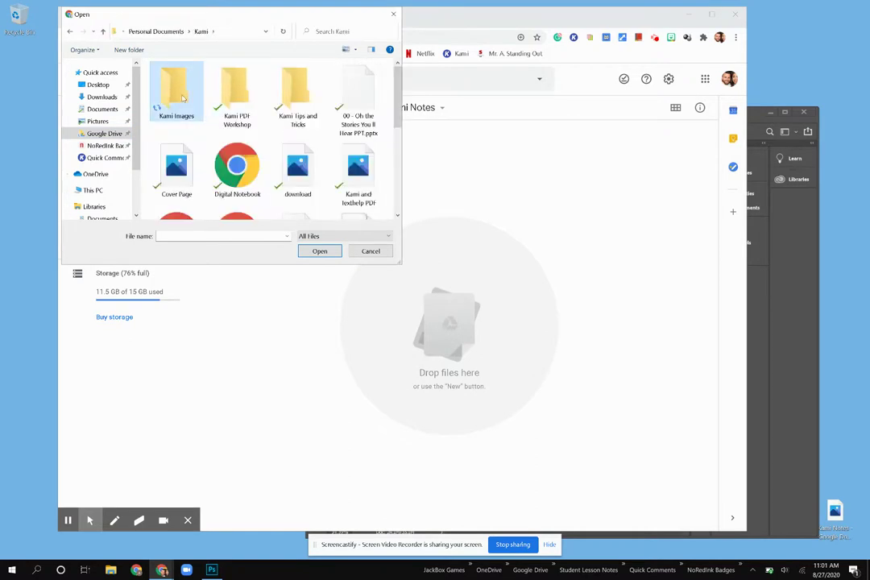
double_click(175, 87)
double_click(298, 101)
click(175, 91)
click(320, 251)
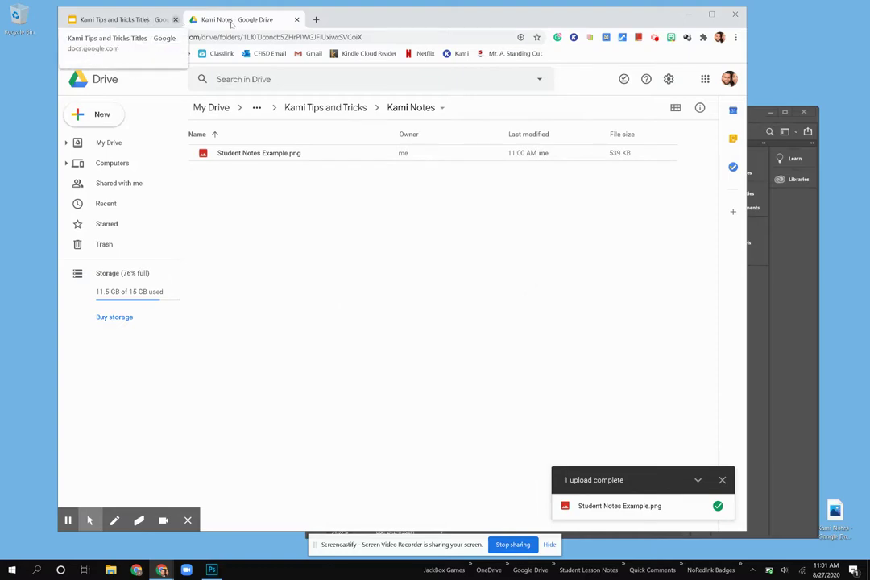
- Return to the presentation, go to slide 7 on Google Docs, and select its link text box
click(143, 21)
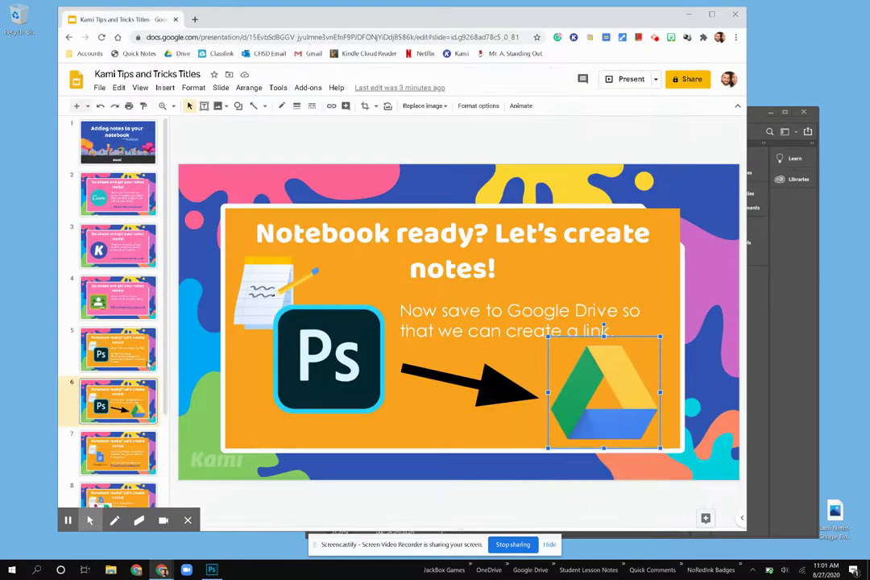
click(119, 442)
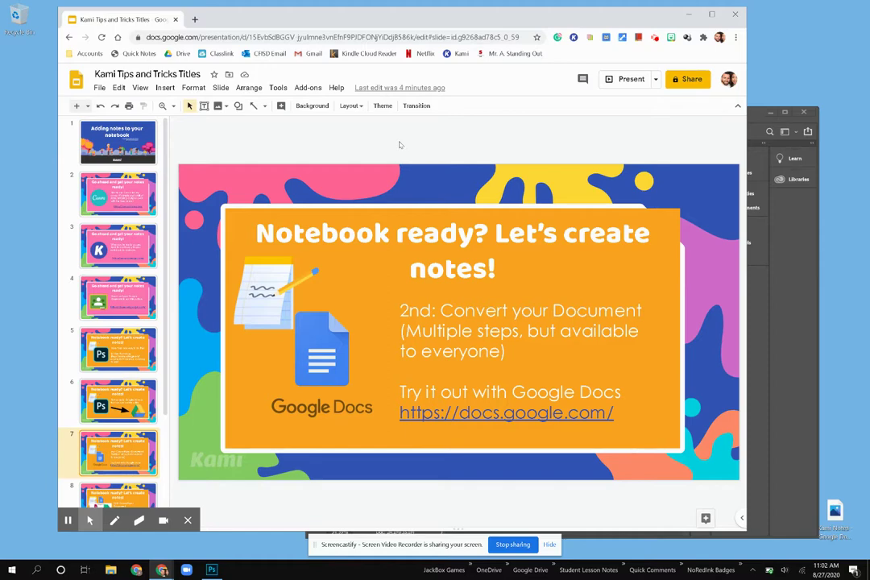
click(749, 121)
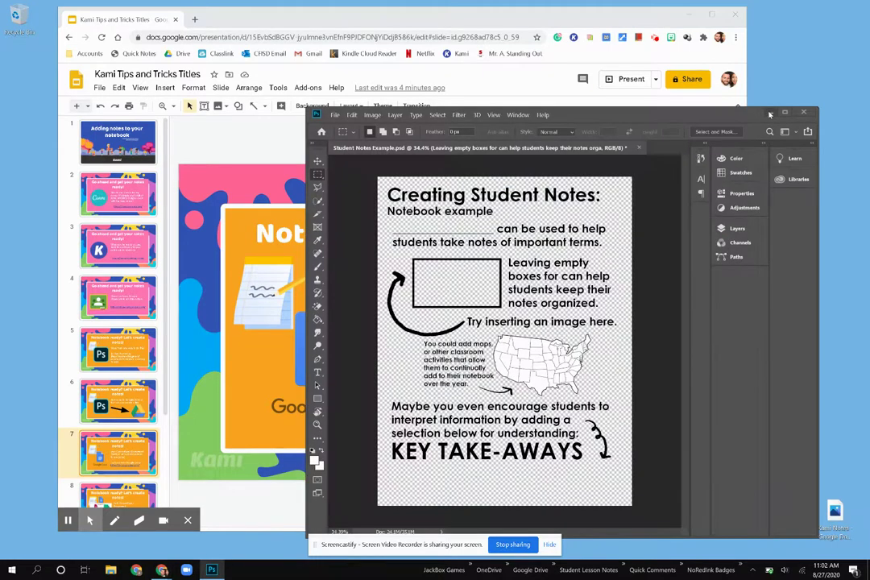
click(696, 90)
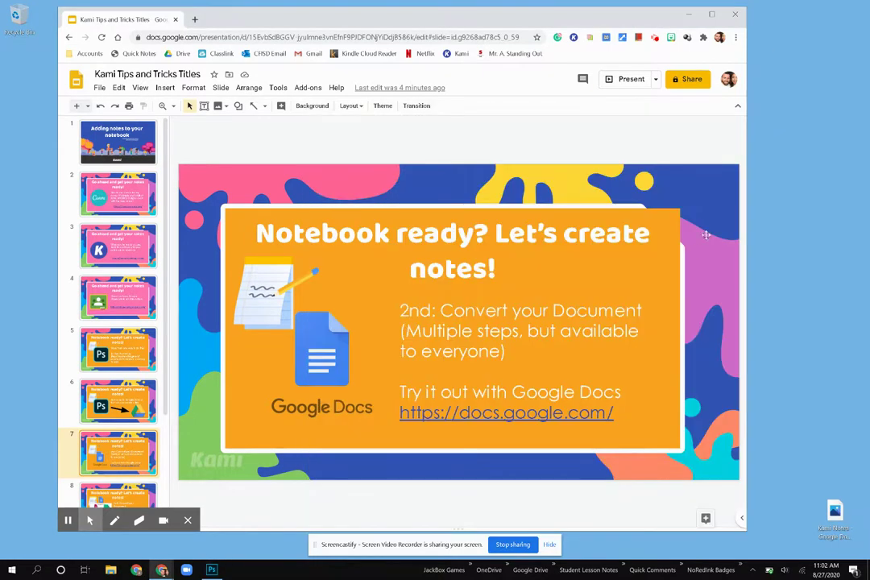
click(436, 413)
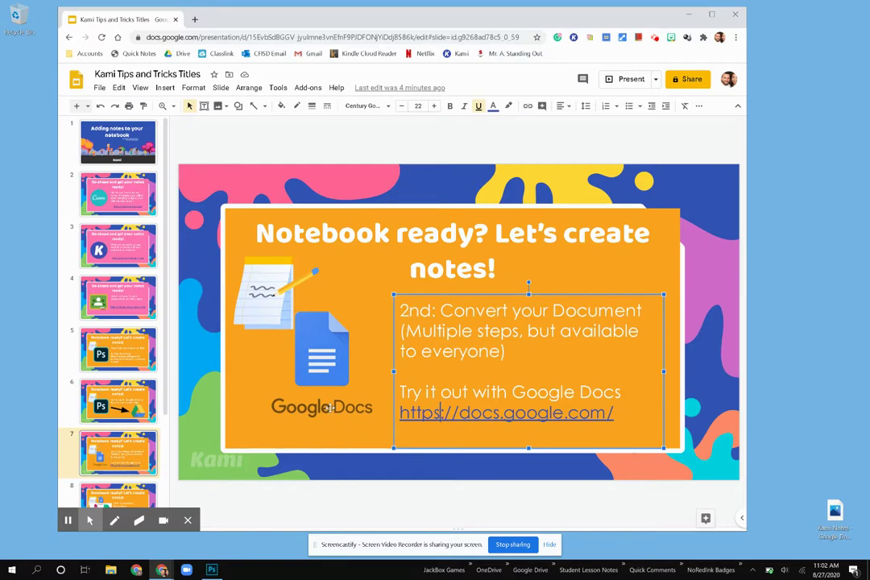
- Open the Kami Notes doc from slide 7's link and save it as PDF 'Kami Notes - Google Docs' on the Desktop
click(321, 390)
click(333, 427)
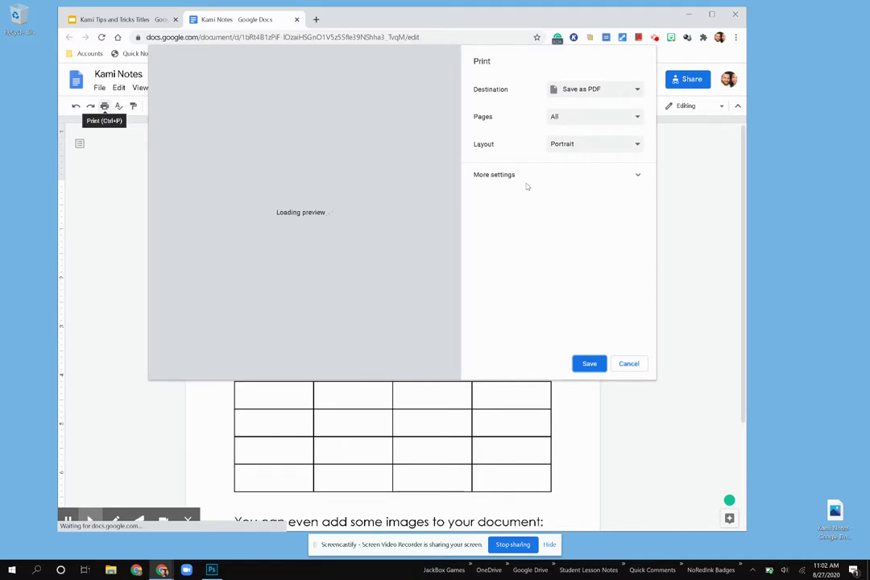
click(589, 364)
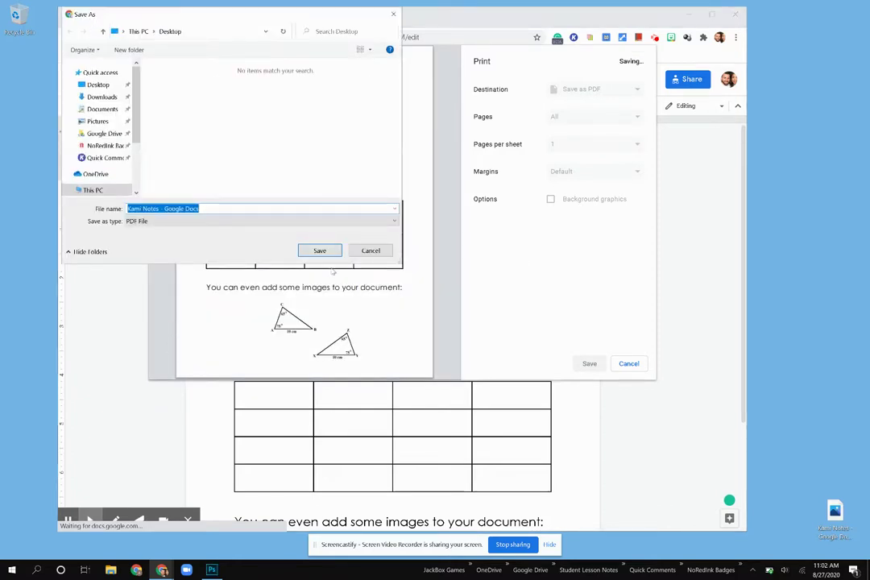
click(319, 251)
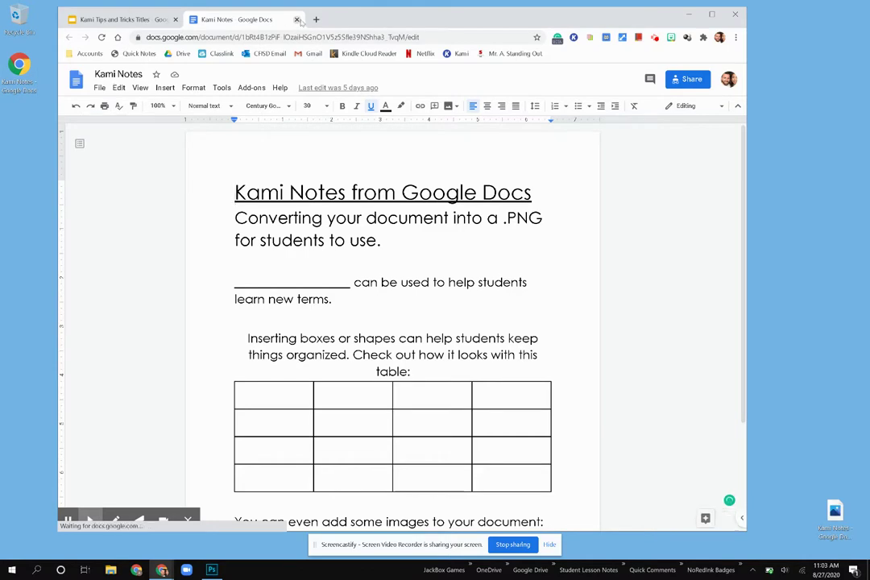
- Close the Kami Notes tab, move to slide 8, and select its pdf2png.com conversion image
click(297, 19)
scroll(117, 463, down, 1)
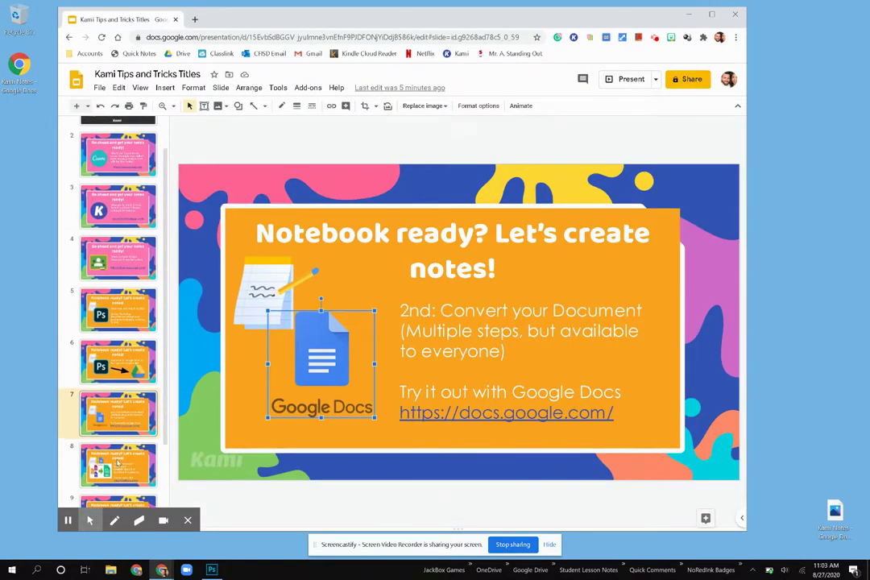
key(Down)
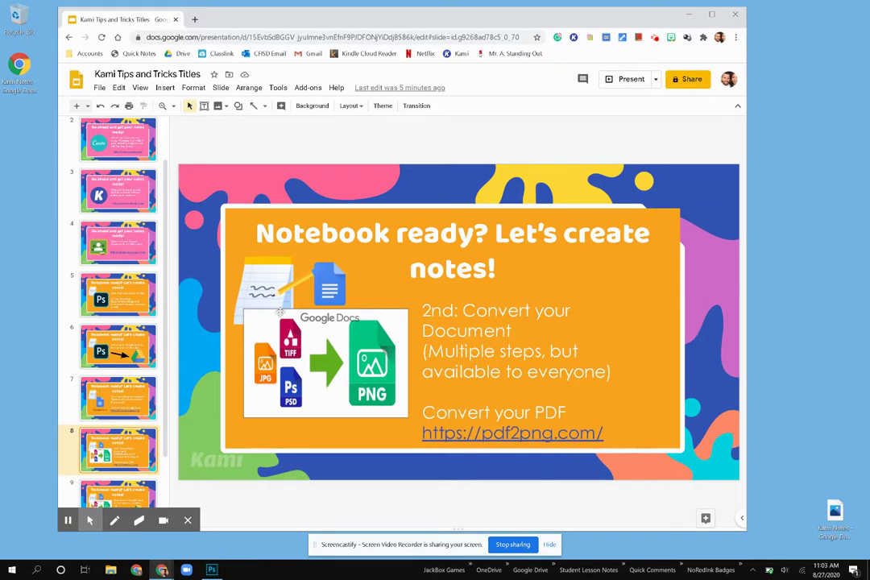
click(306, 348)
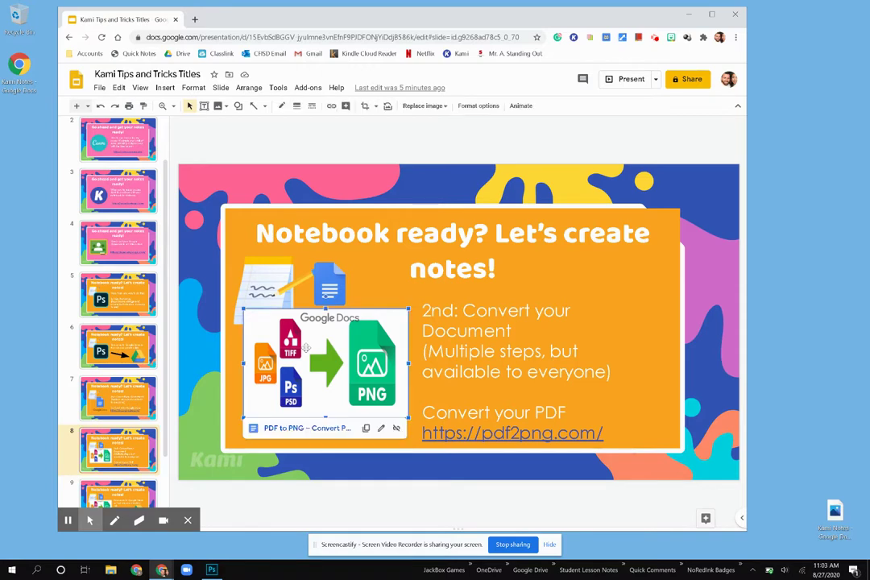
- Convert the Kami Notes PDF at pdf2png.com and save Kami Notes - Google Docs-1.png to the desktop
mouse_move(297, 433)
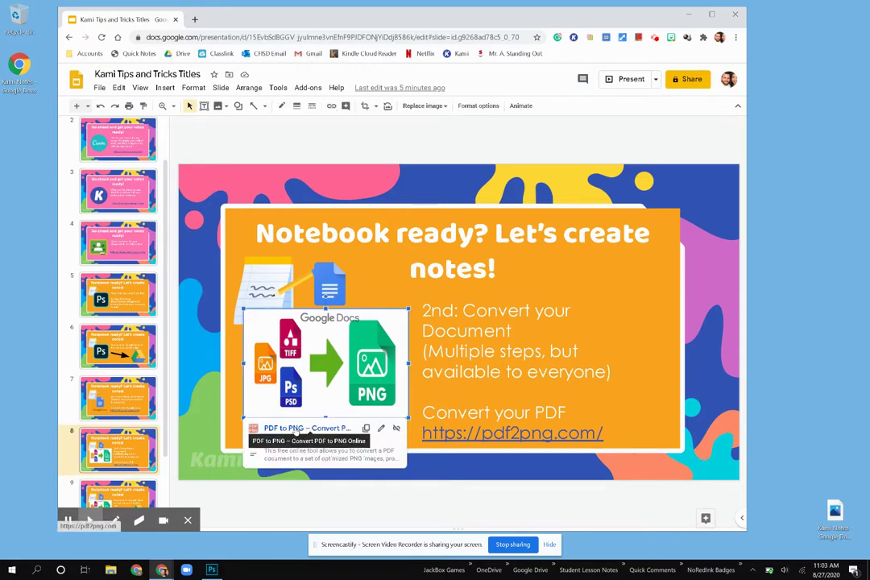
click(294, 430)
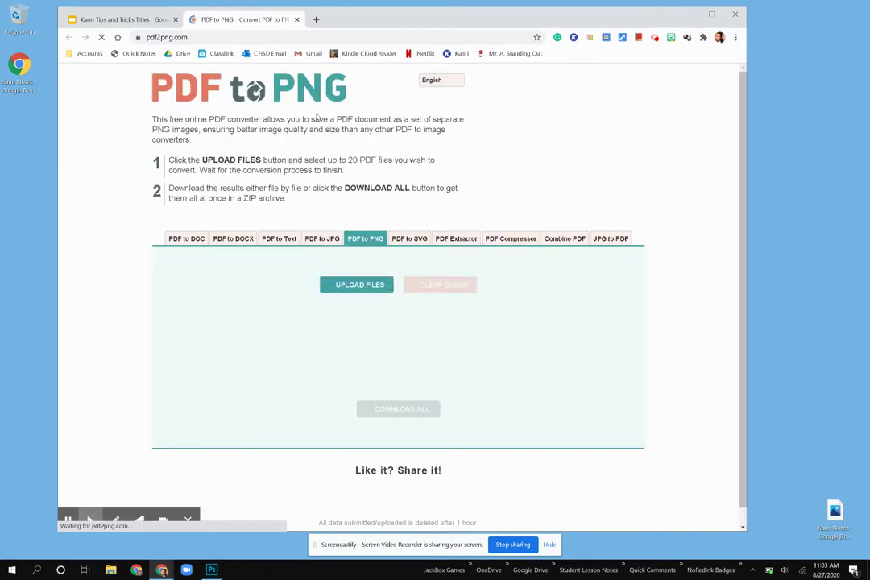
drag(22, 73, 398, 404)
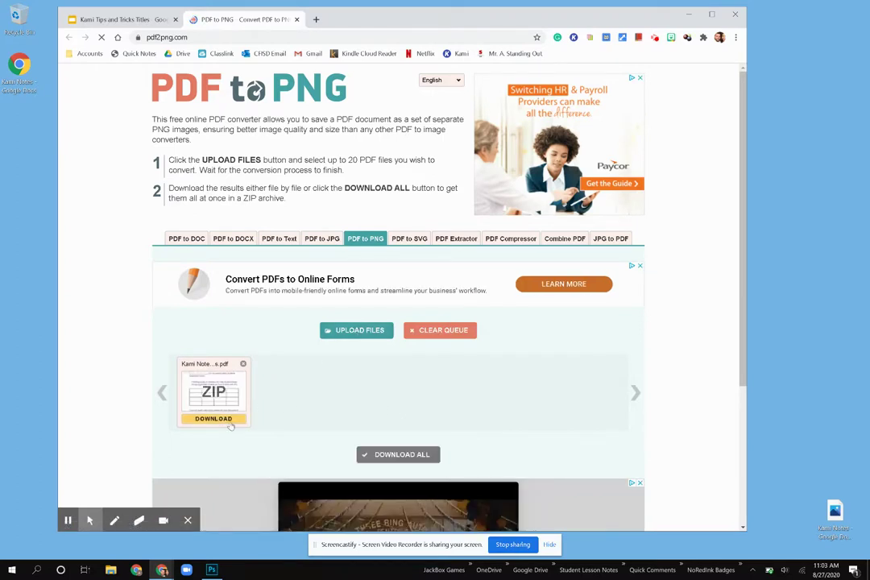
drag(840, 524, 21, 138)
- Preview the converted PNG, close it and the converter tab, and move to slide 9
double_click(20, 121)
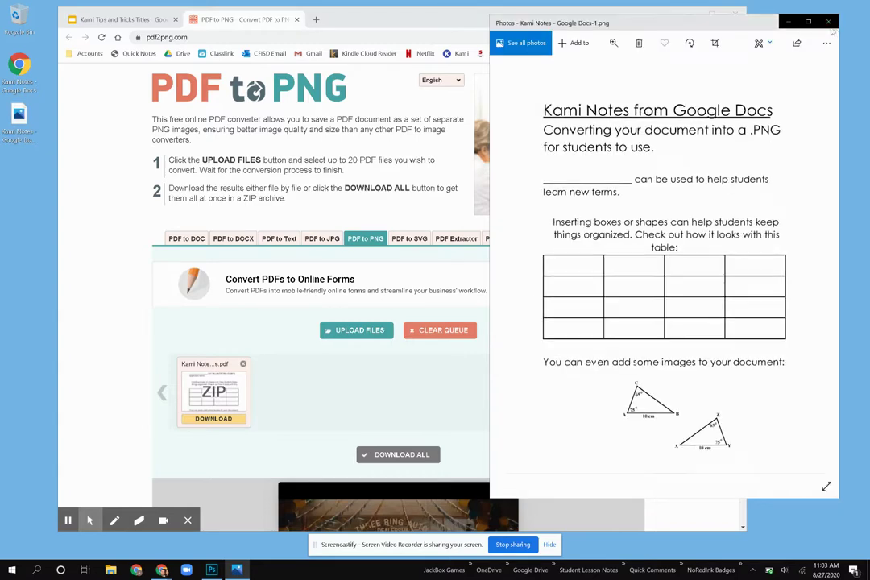
click(829, 23)
click(295, 20)
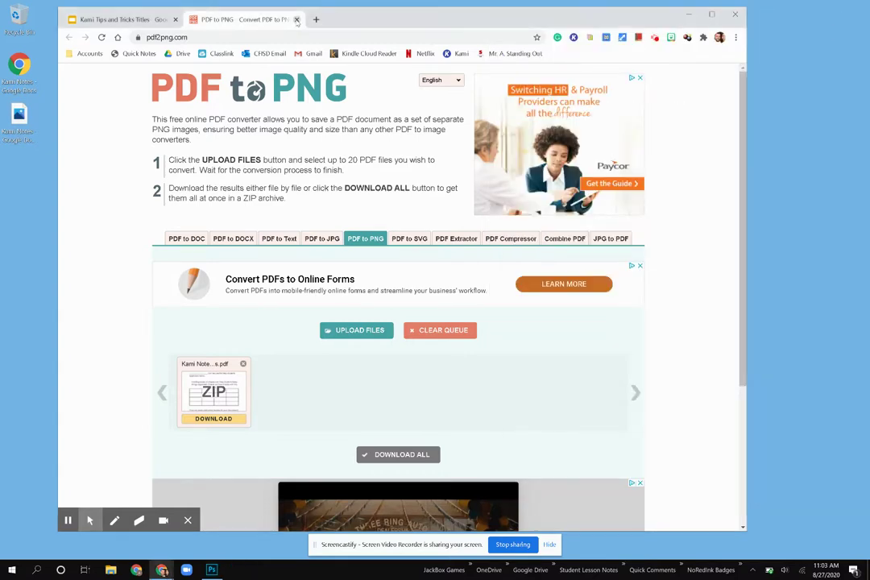
click(118, 499)
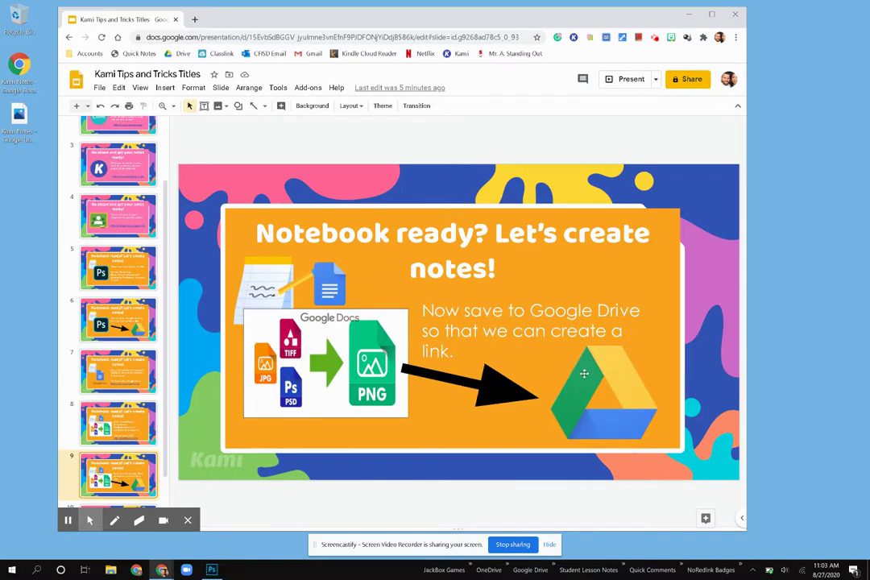
- Open the Kami Notes Drive folder through slide 9's Google Drive image link
click(559, 355)
click(588, 463)
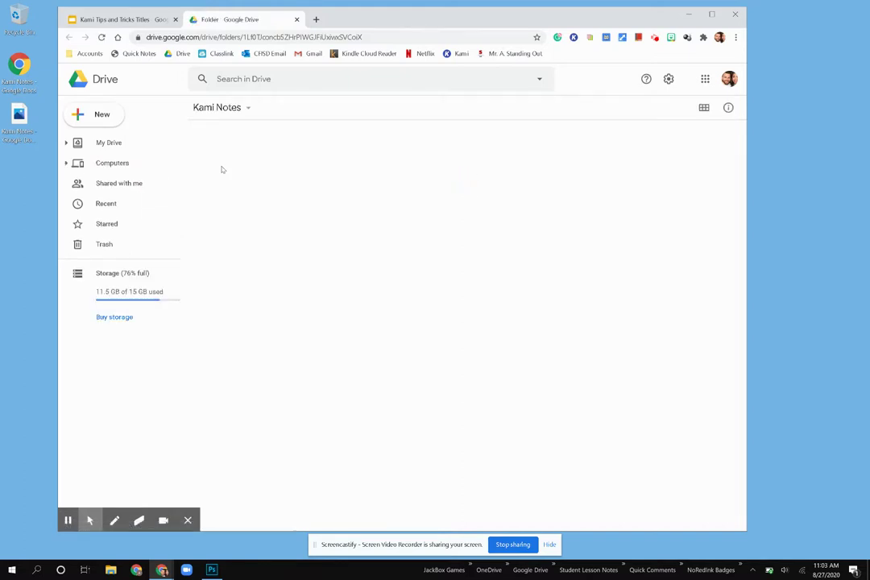
- Upload Kami Notes - Google Docs-1.png from the desktop into the Drive Kami Notes folder
drag(19, 117, 261, 239)
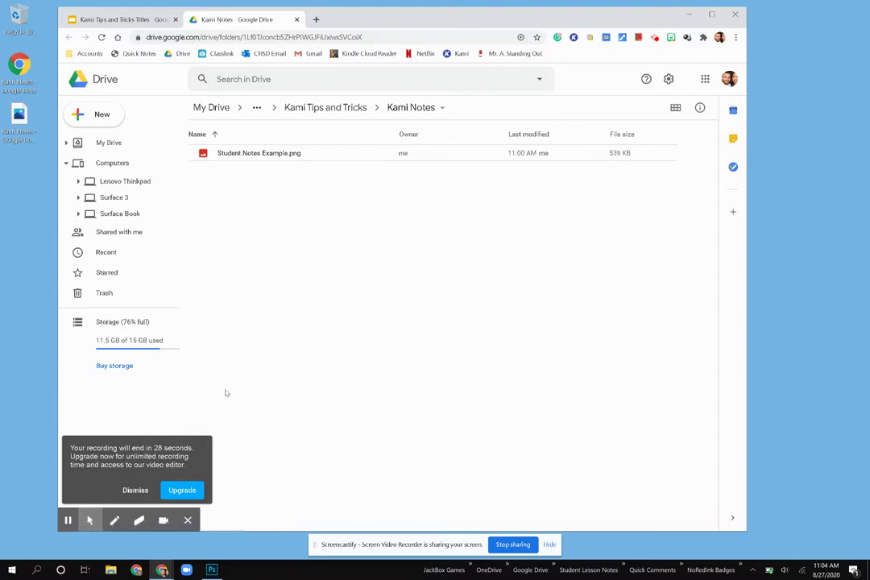
click(135, 490)
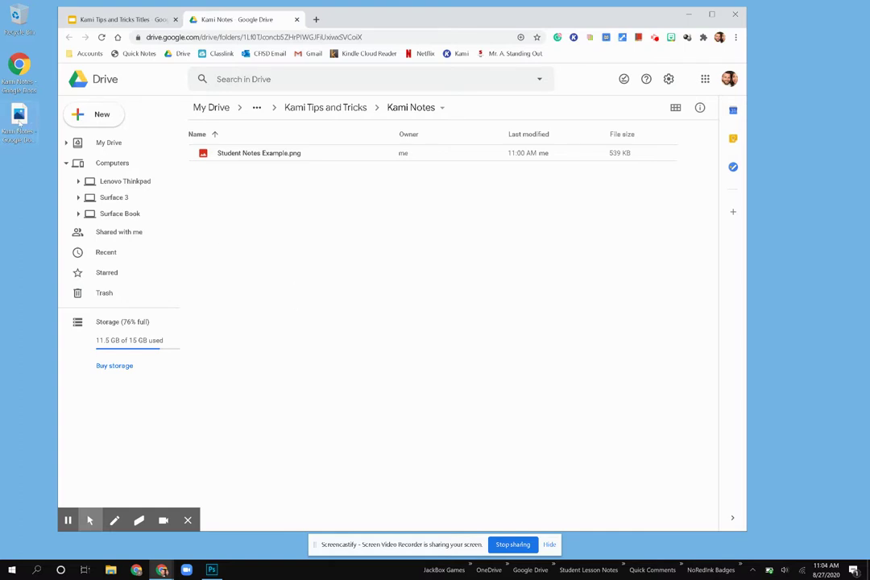
drag(19, 119, 244, 201)
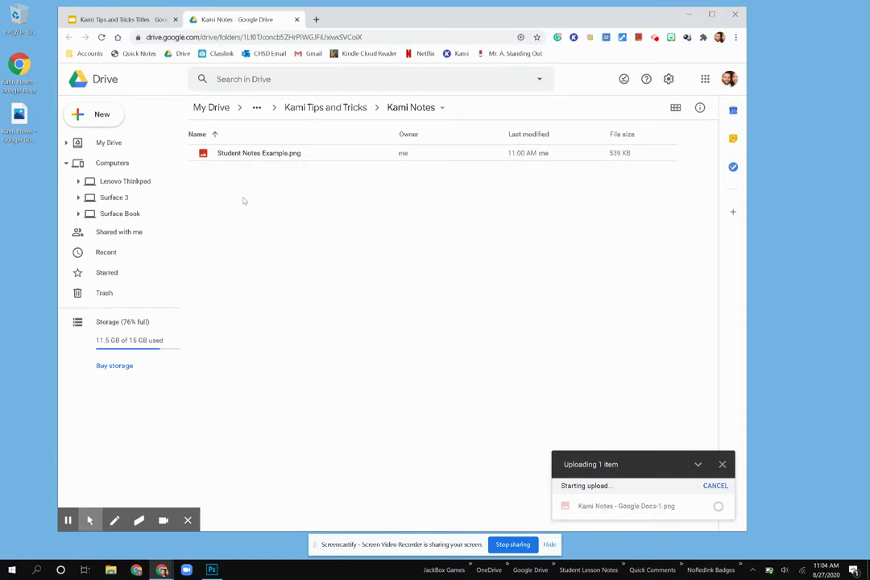